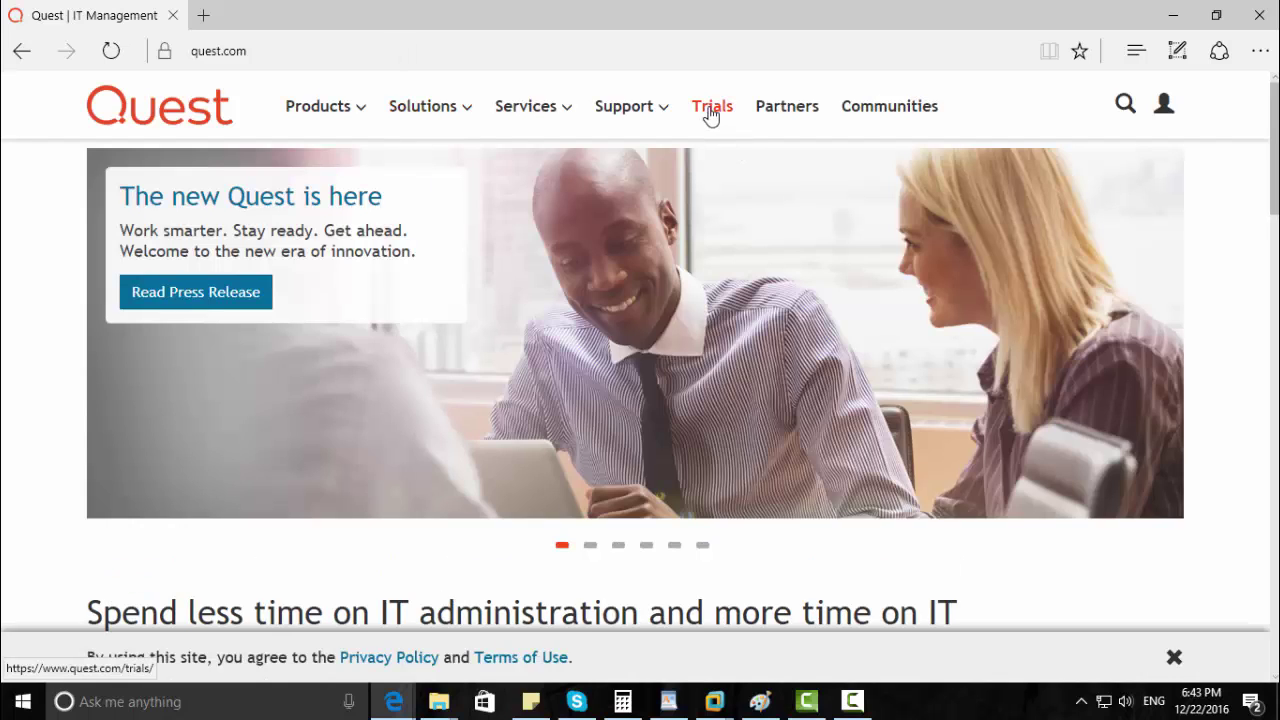
Step: Find Recovery Manager for Exchange under N-R on the Quest trials page and open its trial download form
left_click(710, 116)
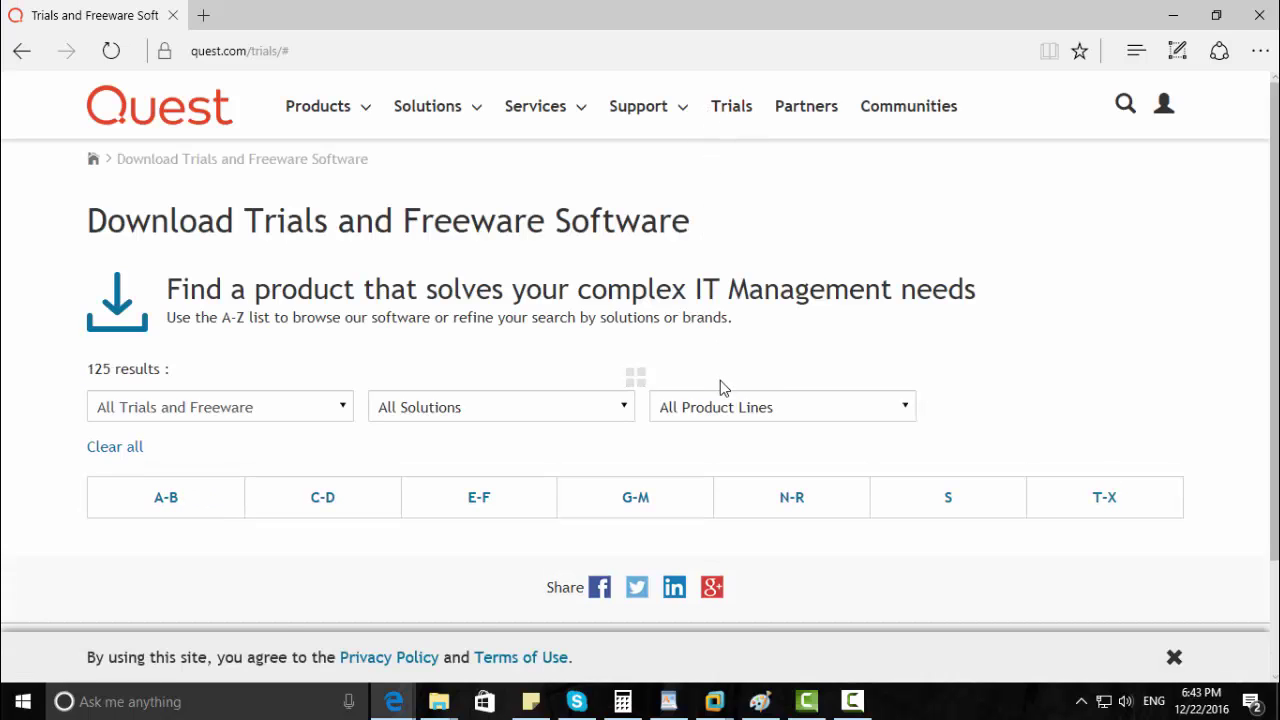
scroll(720, 380, "down", 1)
scroll(720, 380, "down", 1)
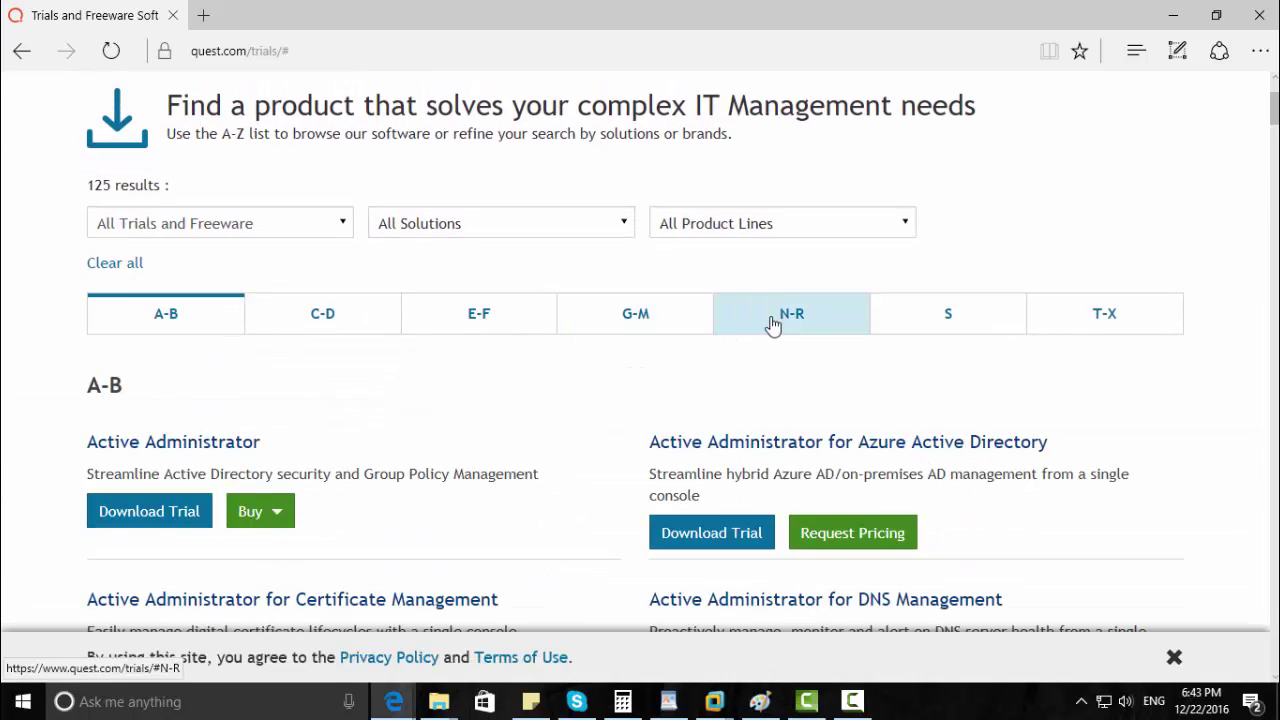
left_click(771, 323)
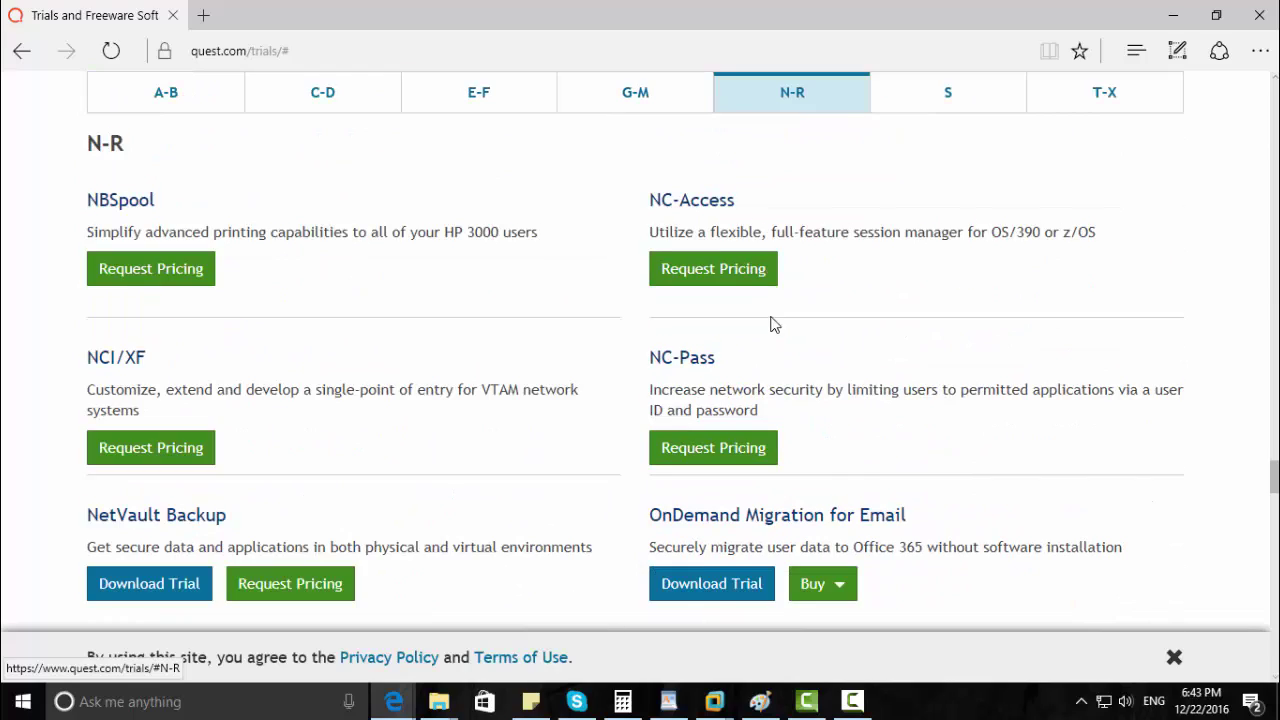
scroll(773, 325, "down", 10)
scroll(773, 325, "down", 1)
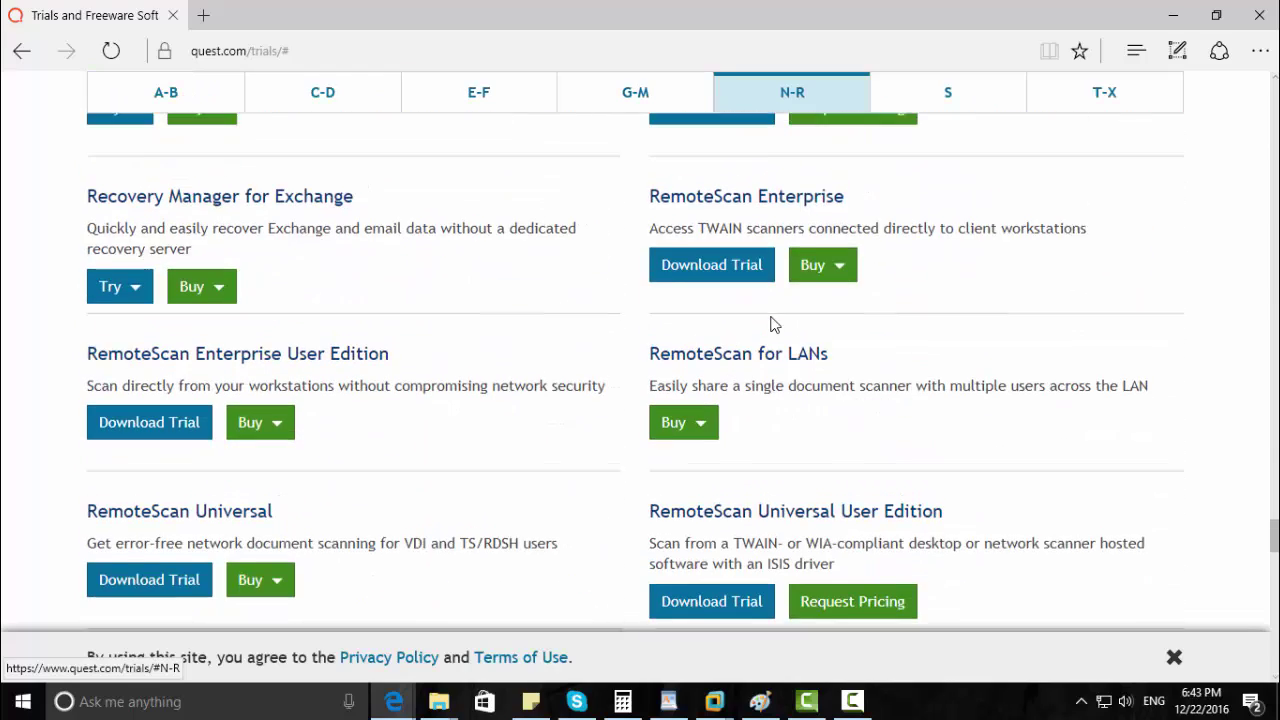
left_click_drag(77, 208, 308, 217)
left_click(128, 292)
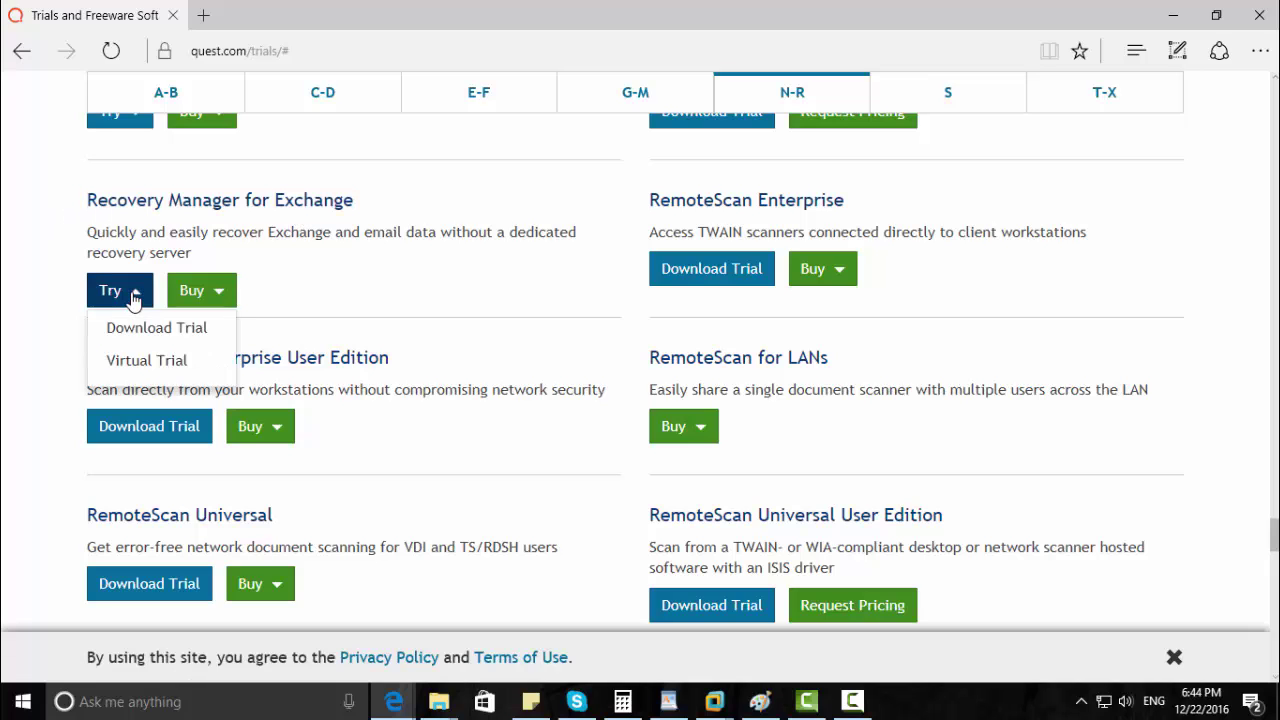
left_click(141, 326)
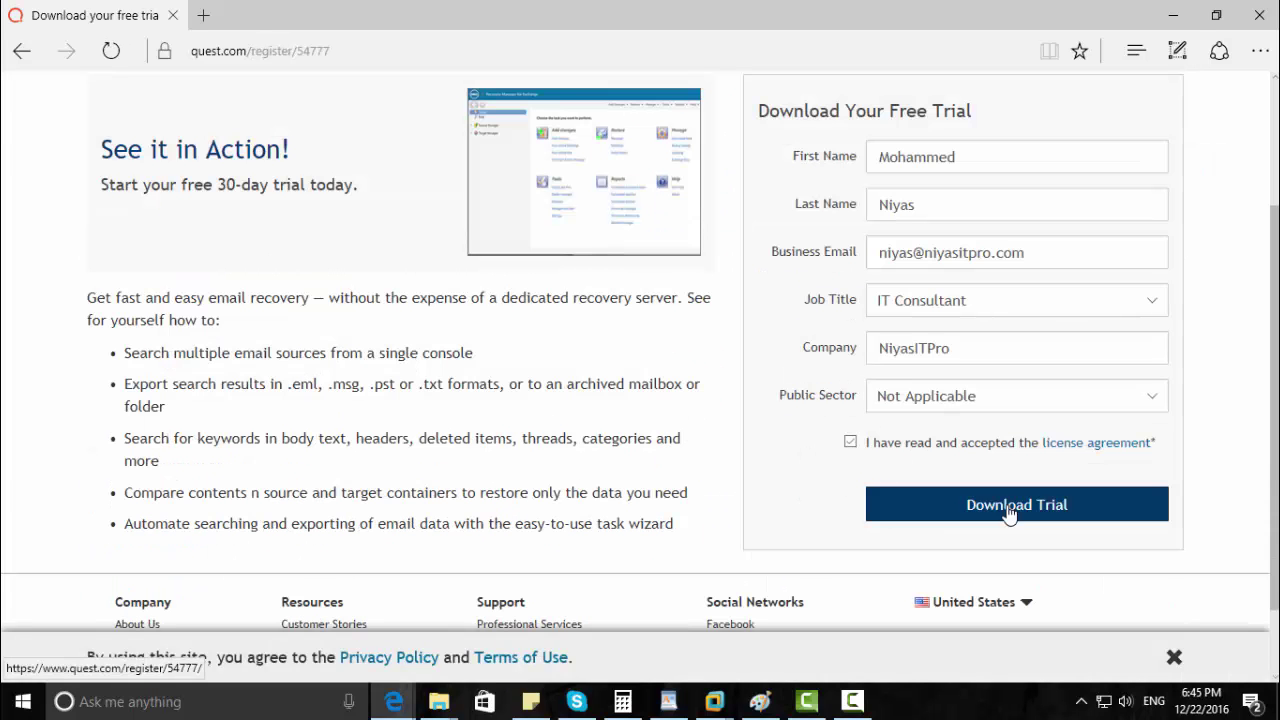
Step: Submit the trial registration form and save the Recovery Manager for Exchange Full Package-English Only, rme5.8.zip
left_click(1010, 512)
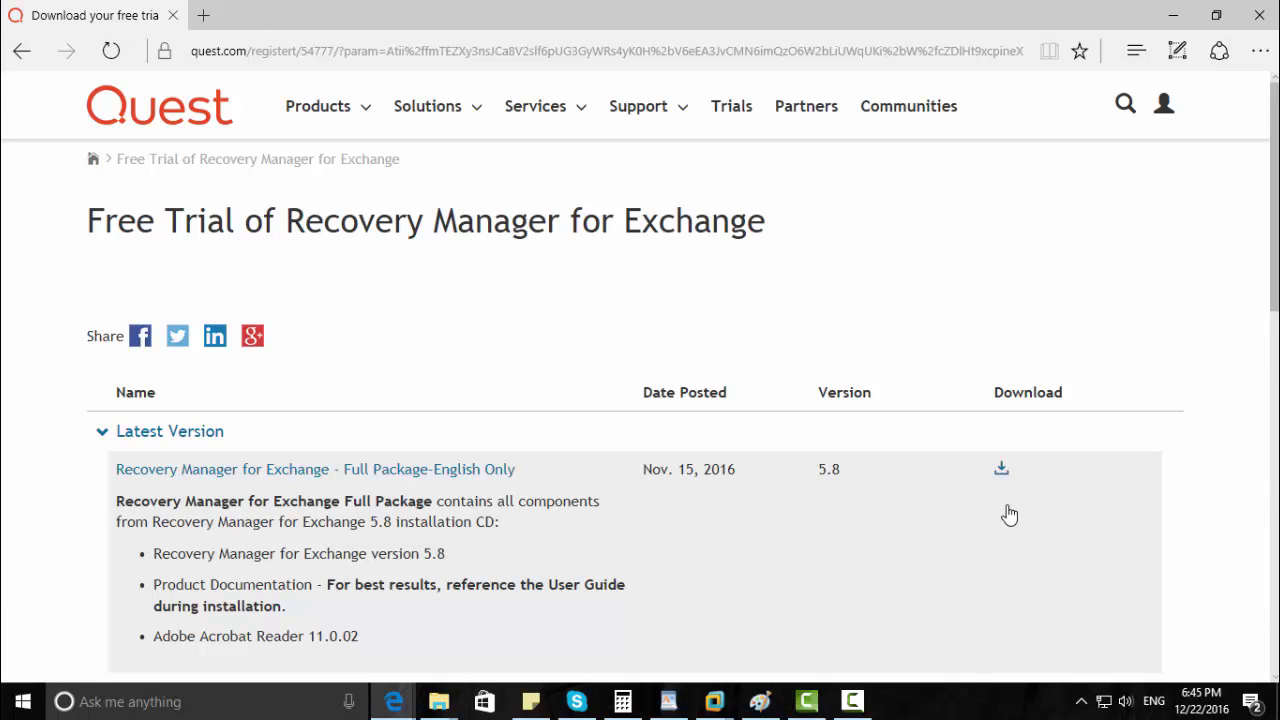
scroll(1008, 513, "down", 3)
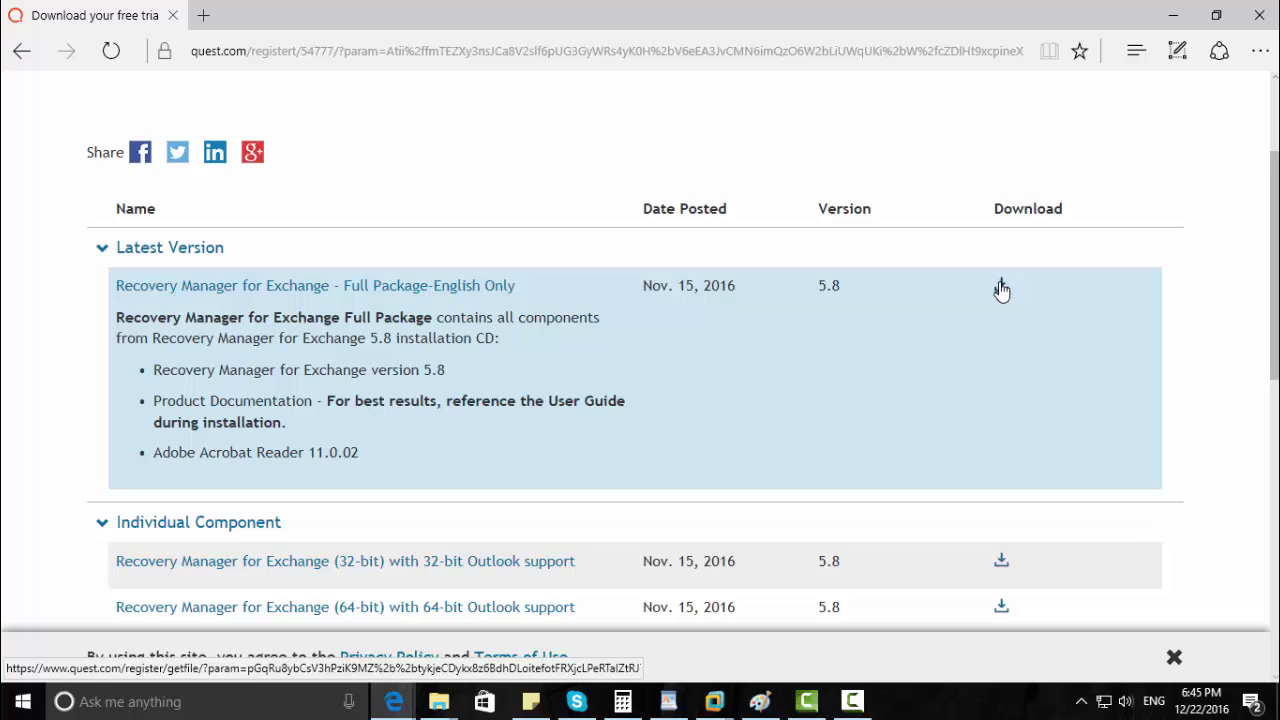
left_click(1001, 288)
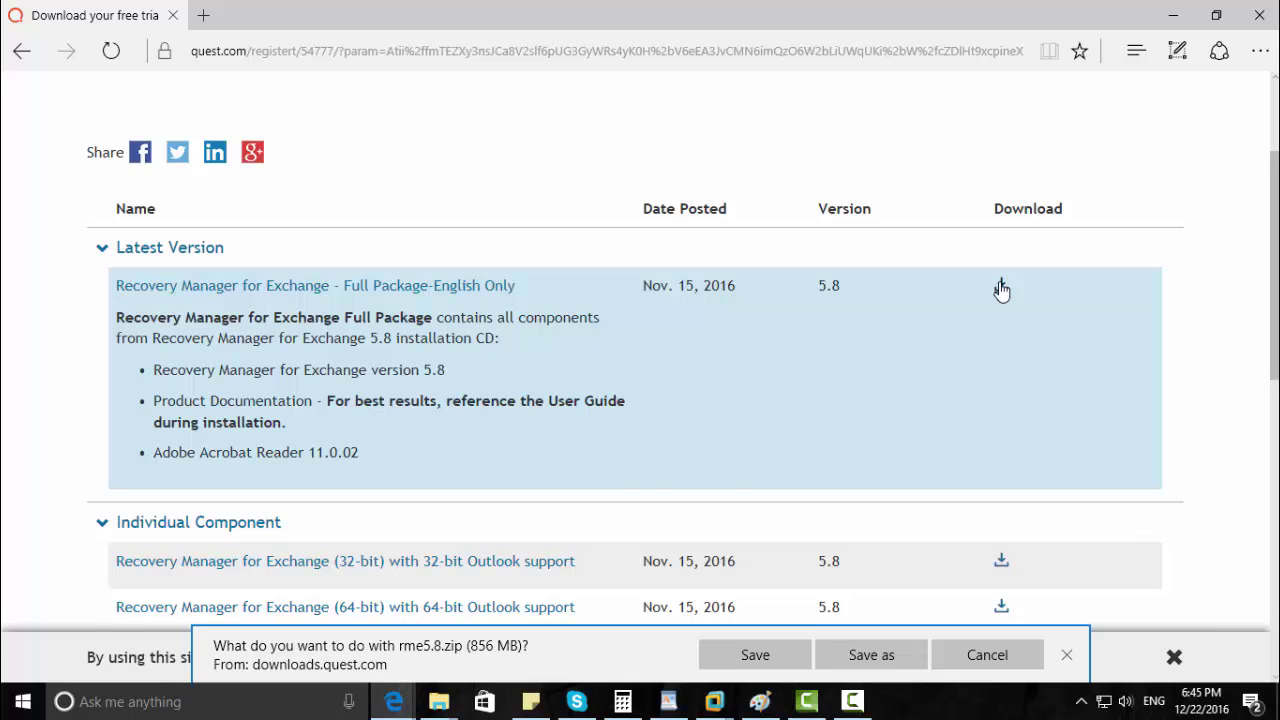
left_click(764, 654)
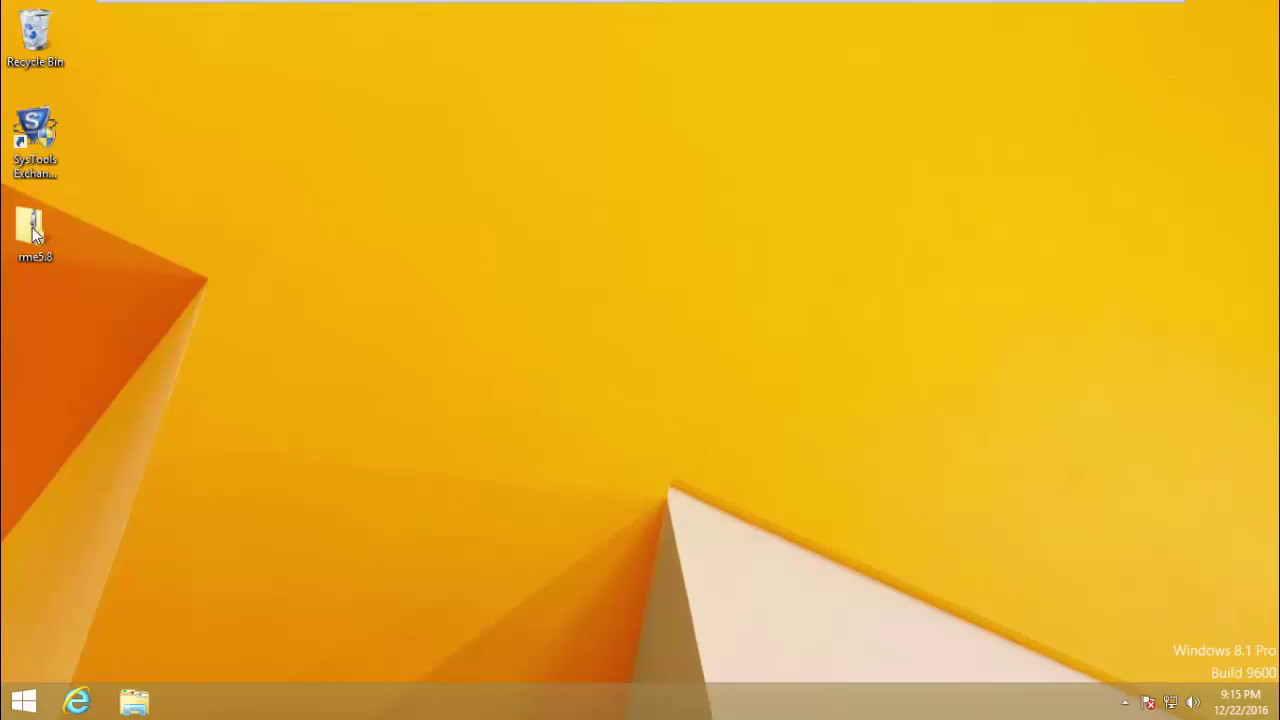
Step: Extract the rme5.8 archive into an rme5.8 folder on the desktop and show the extracted files
right_click(38, 242)
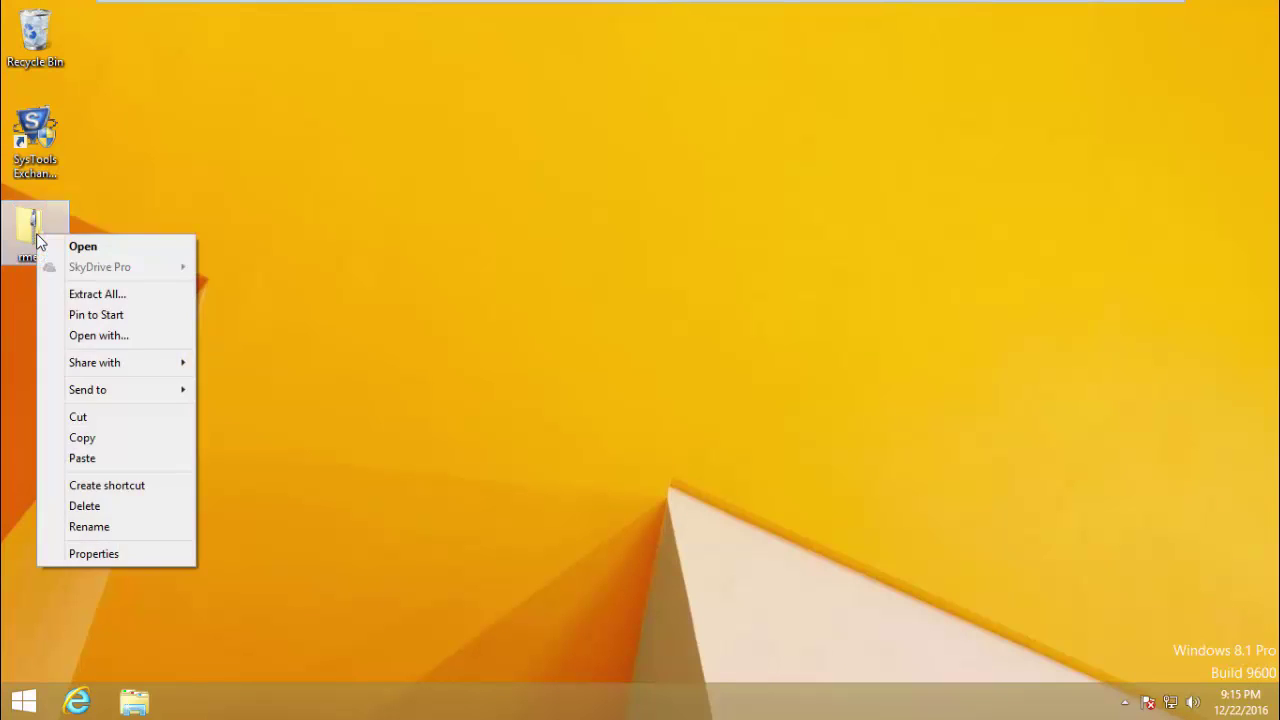
left_click(91, 292)
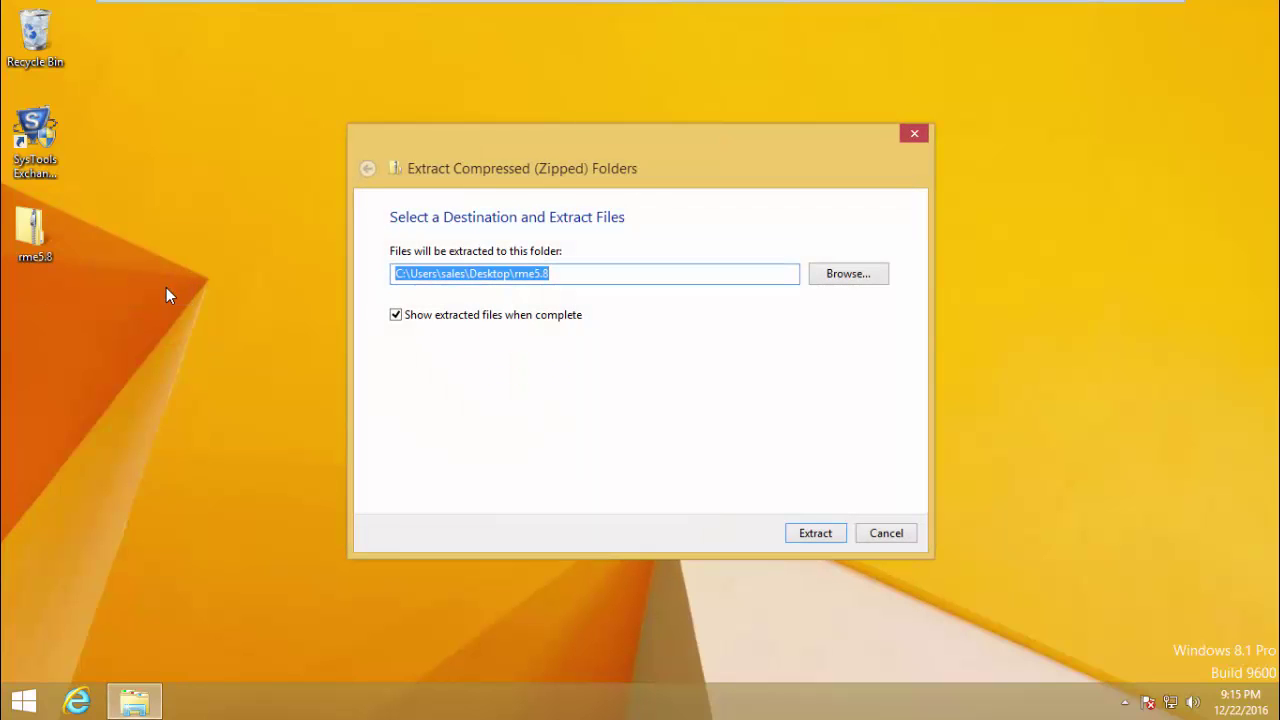
left_click(815, 536)
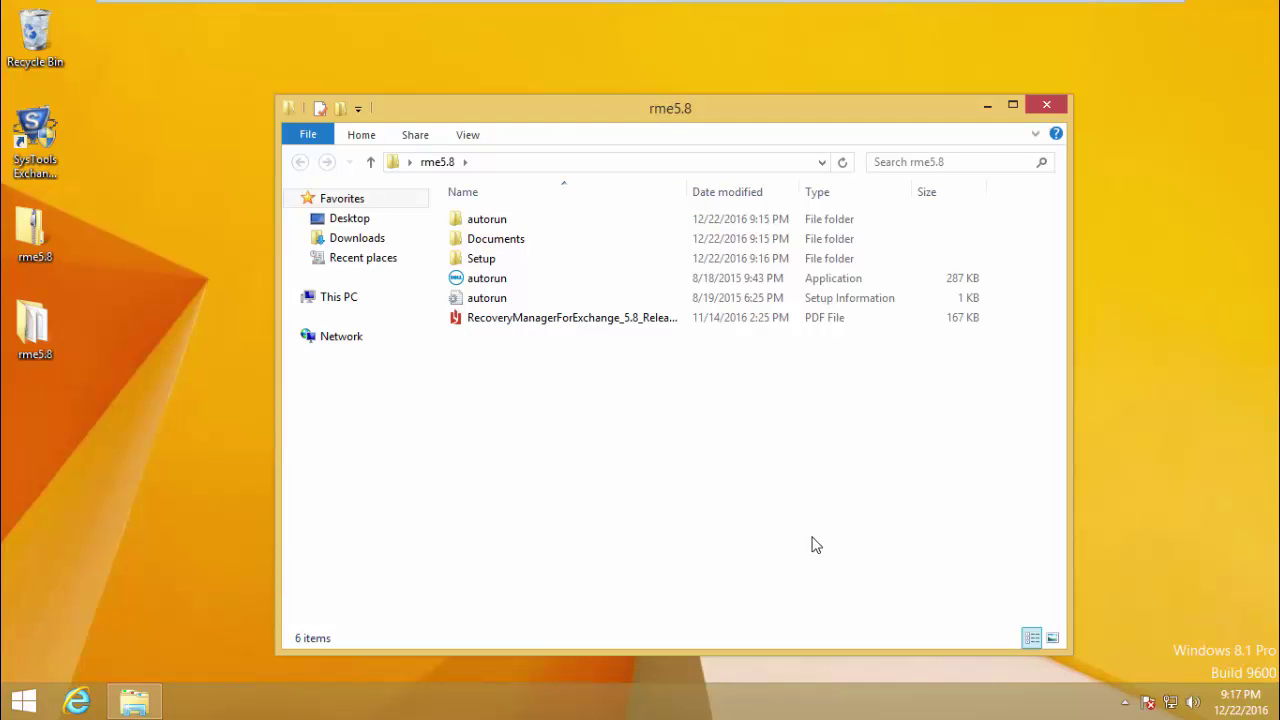
Step: Run the autorun application from the extracted folder and start installing Recovery Manager for Exchange 5.8
double_click(690, 195)
left_click(520, 285)
double_click(520, 285)
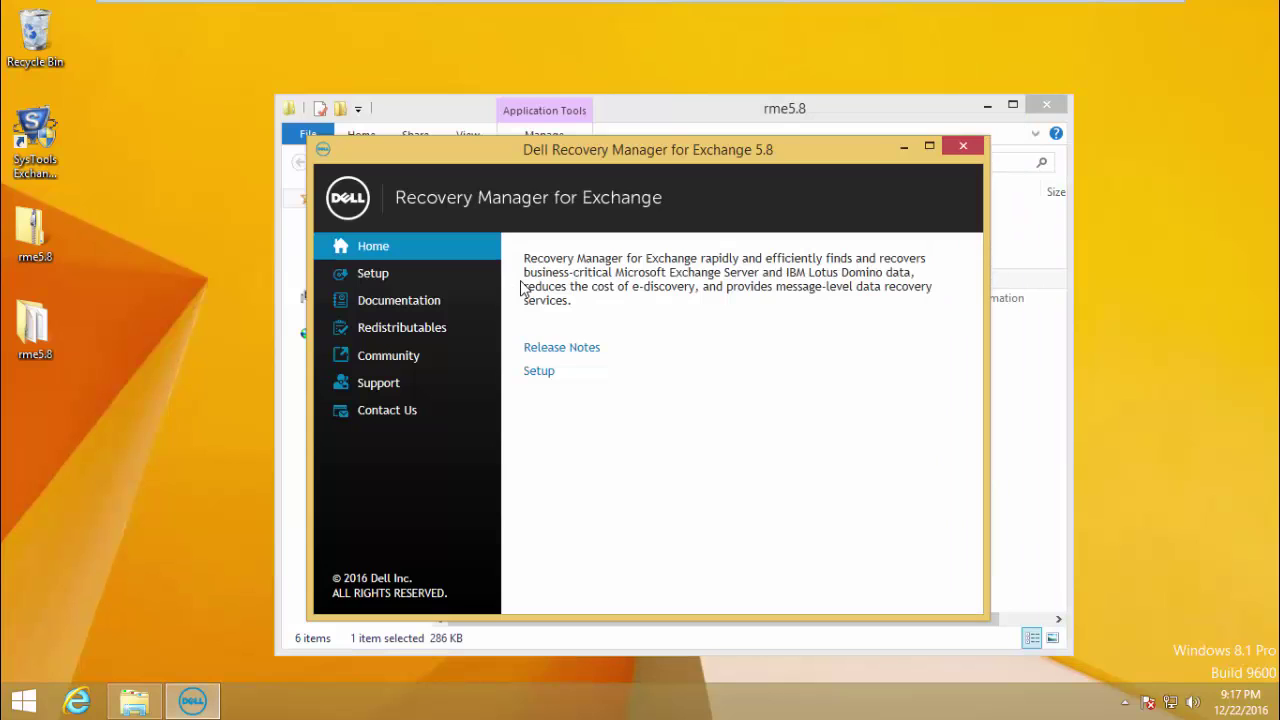
left_click(374, 281)
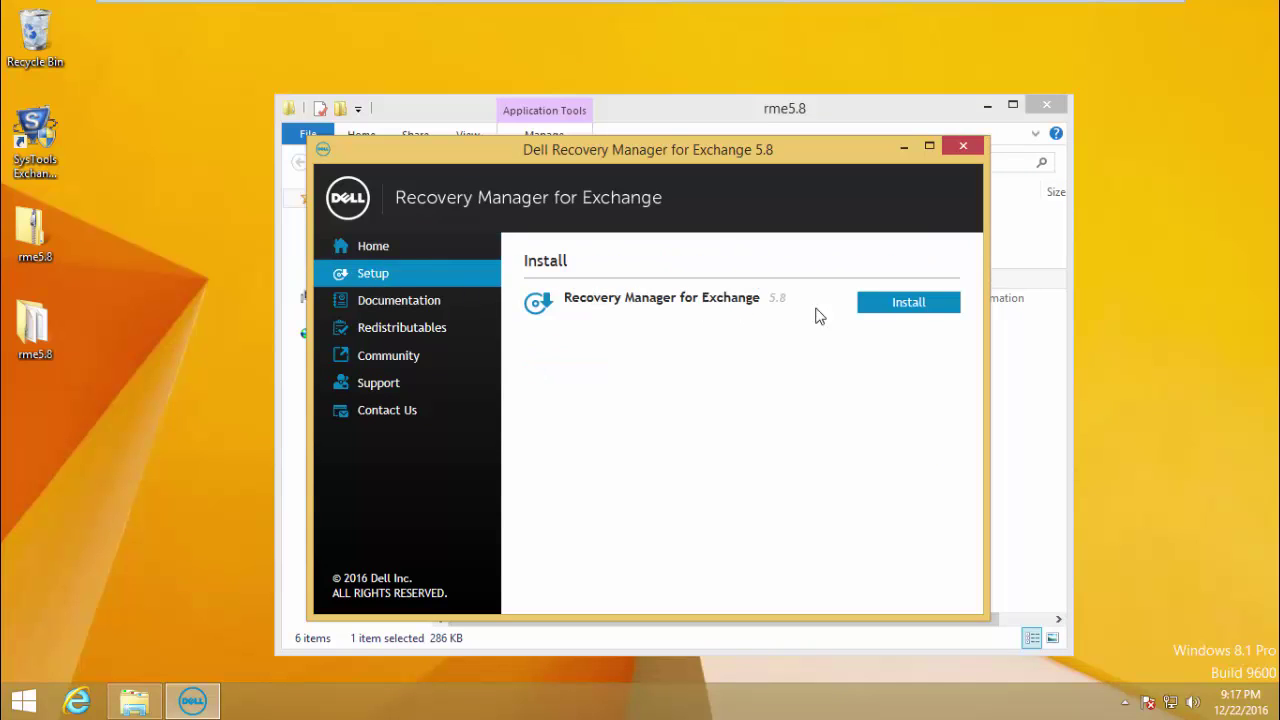
left_click(908, 302)
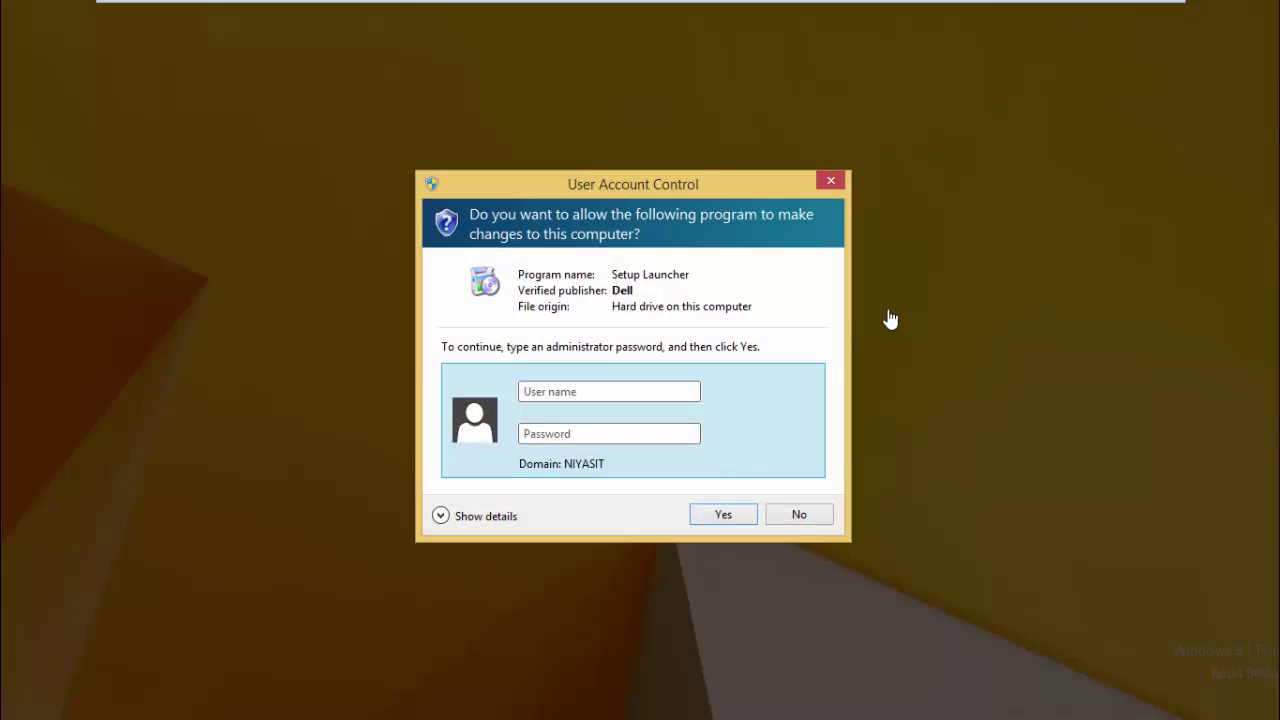
Step: Authorize the Setup Launcher with the user name Administrator and the administrator password
type("Administrator")
key("Tab")
type("********")
key("Return")
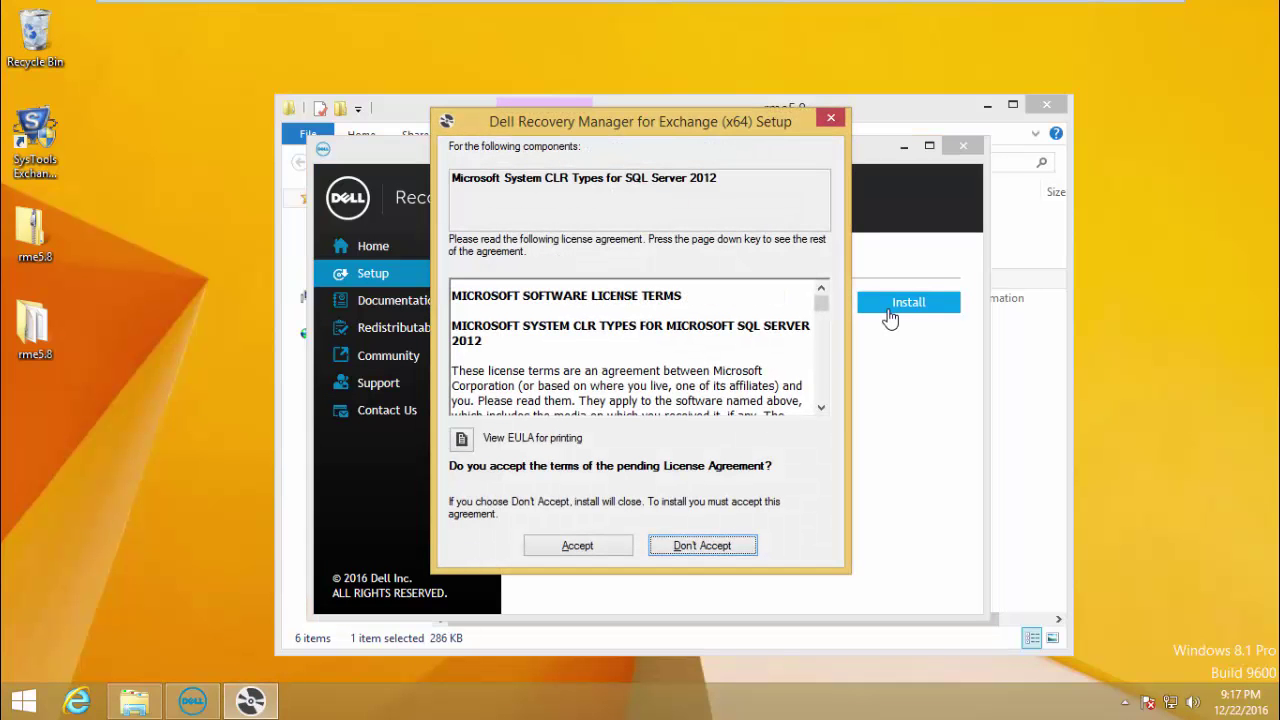
Step: Accept the license terms for Microsoft System CLR Types and Report Viewer 2012, plus the Software Transaction Agreement
left_click(565, 552)
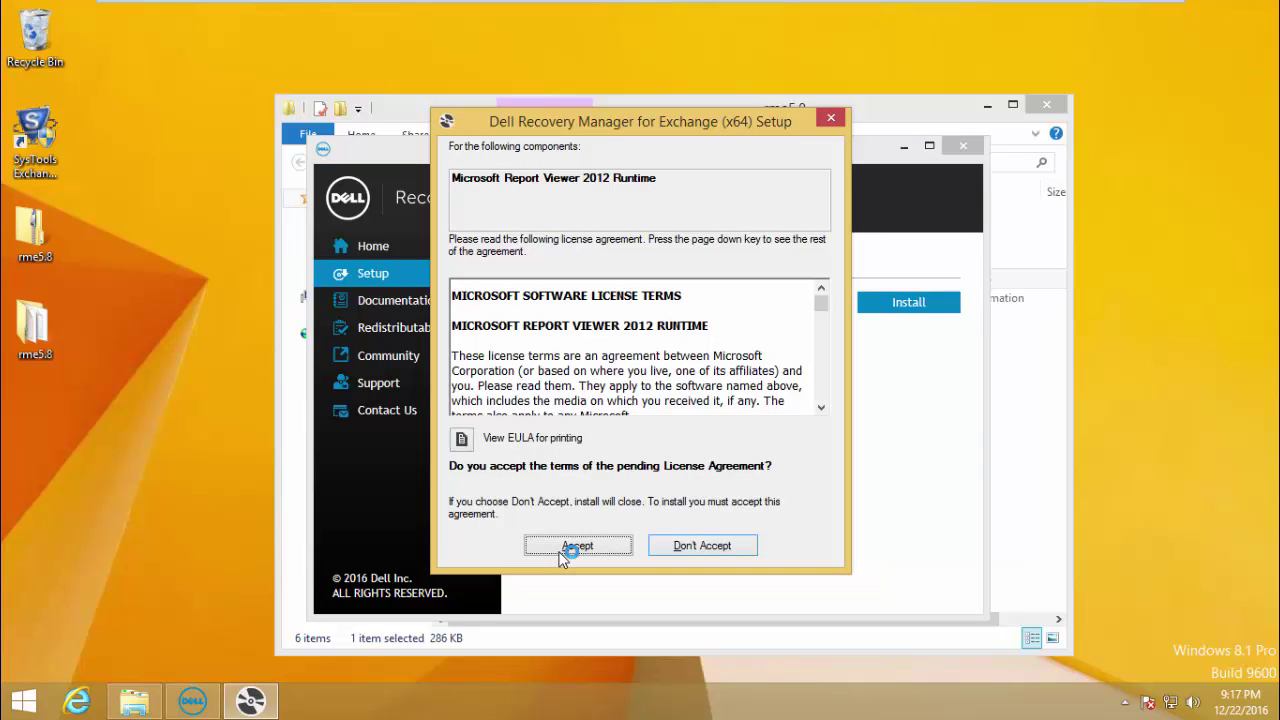
left_click(579, 546)
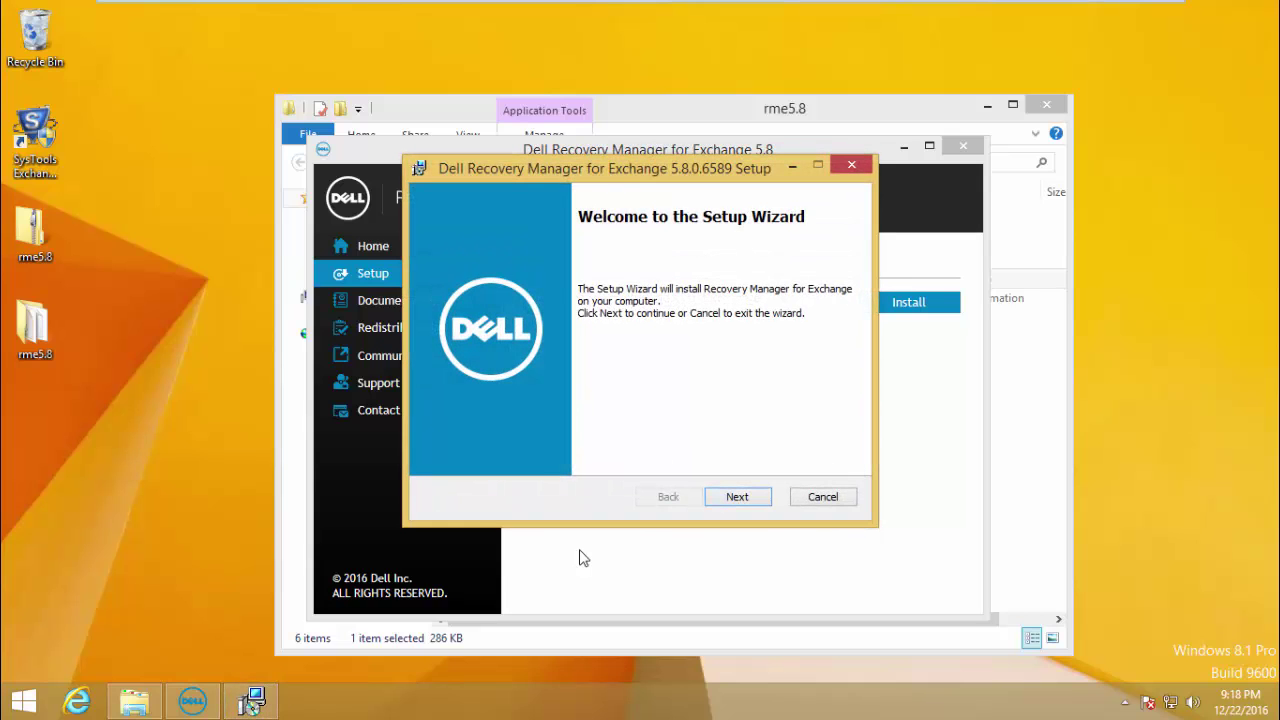
left_click(737, 497)
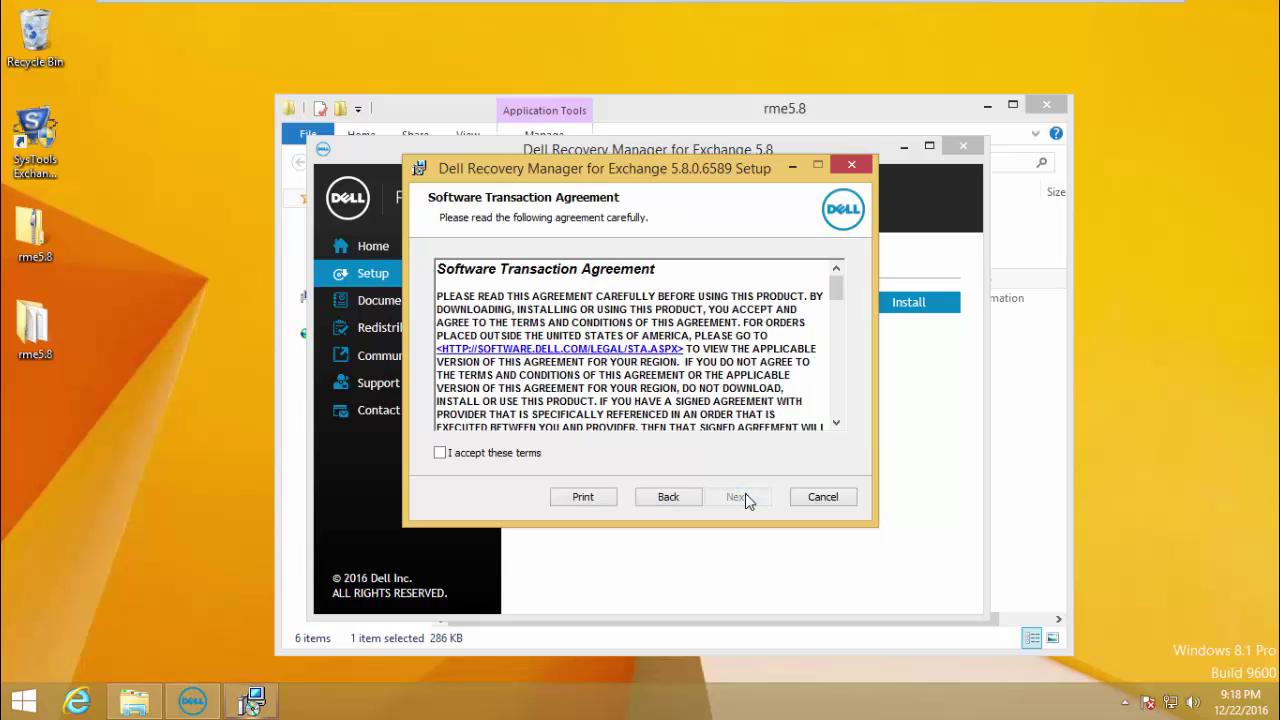
left_click(441, 453)
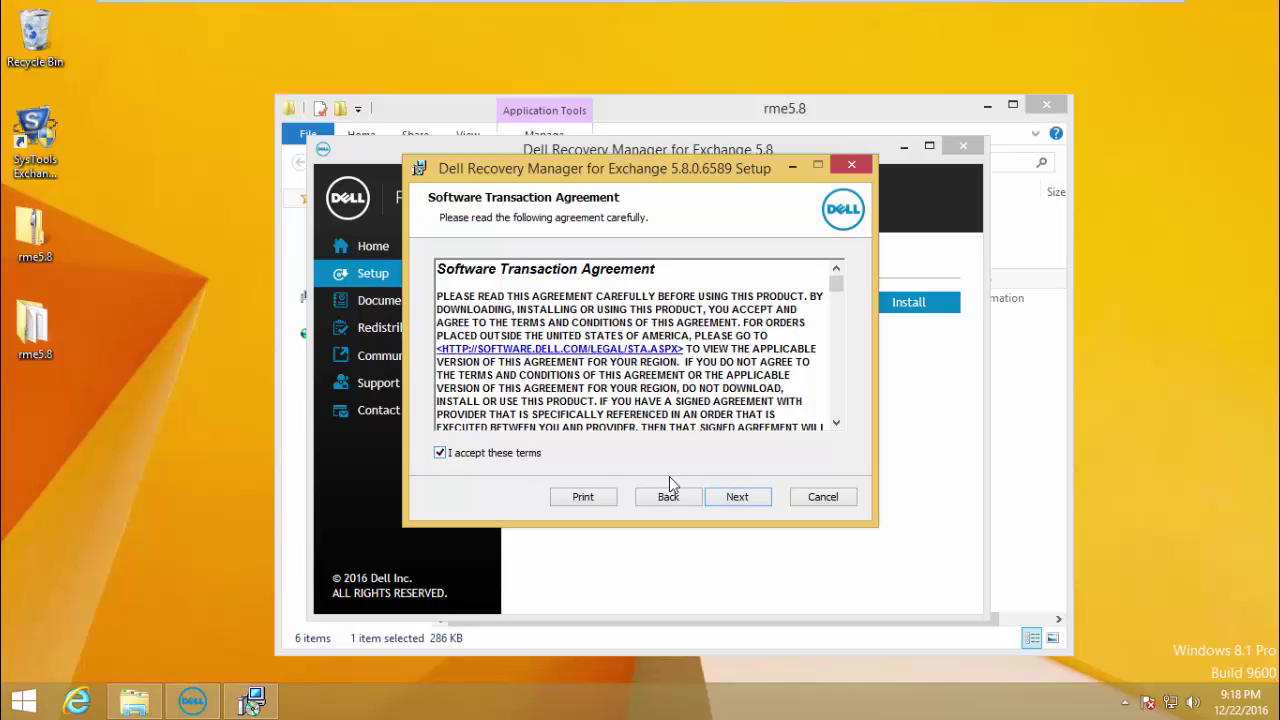
left_click(737, 497)
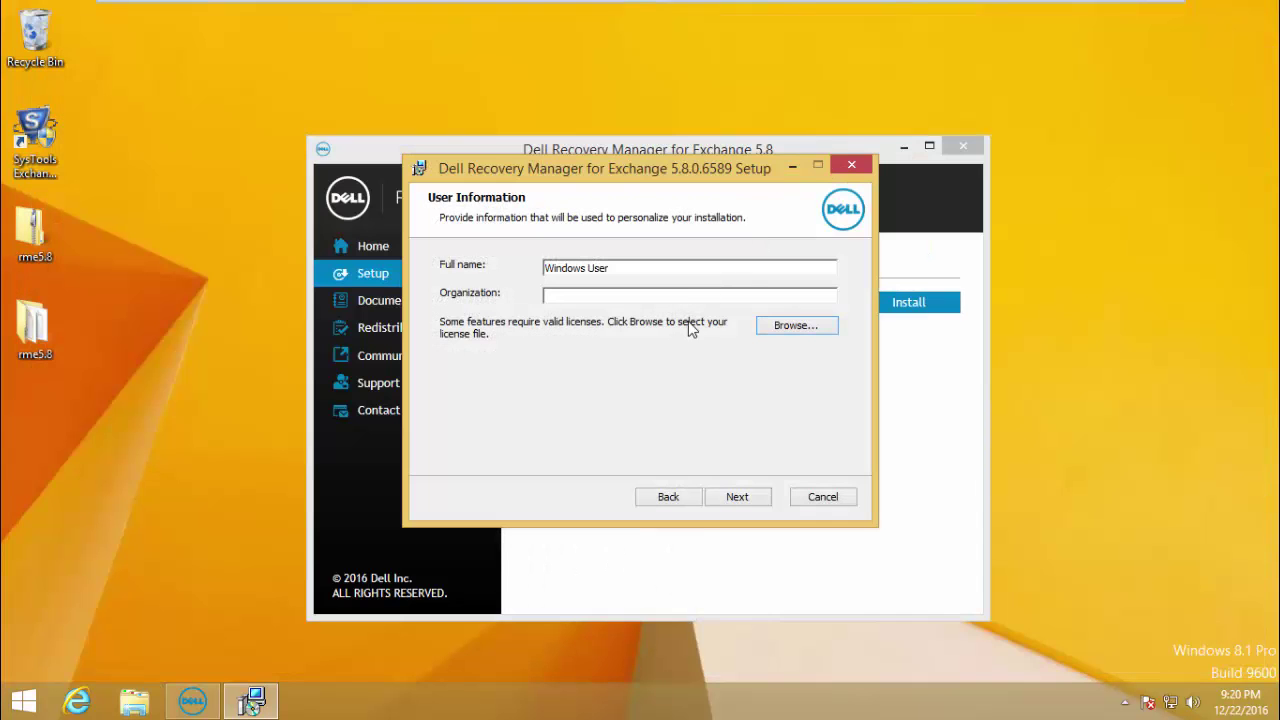
Step: Load the license file RecoveryManagerForExchange.dlv from Local Disk (C:) into the setup wizard
left_click(777, 326)
left_click(430, 205)
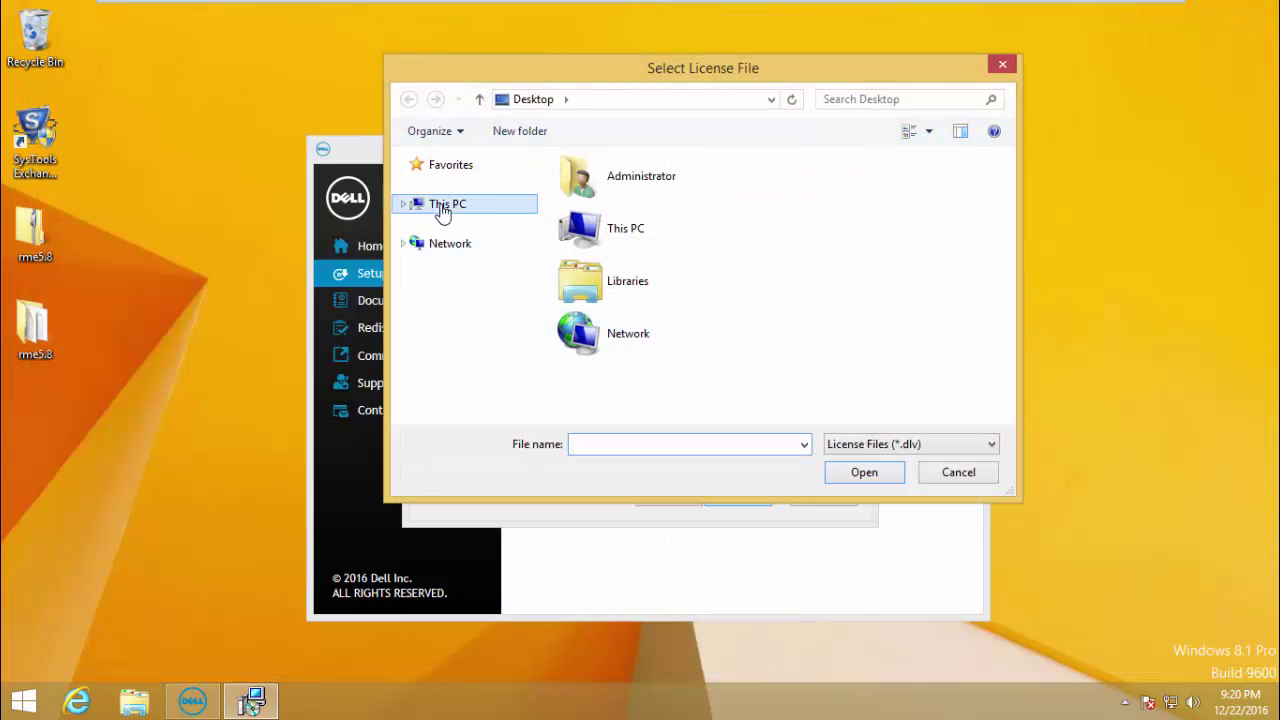
left_click(628, 380)
scroll(628, 379, "down", 3)
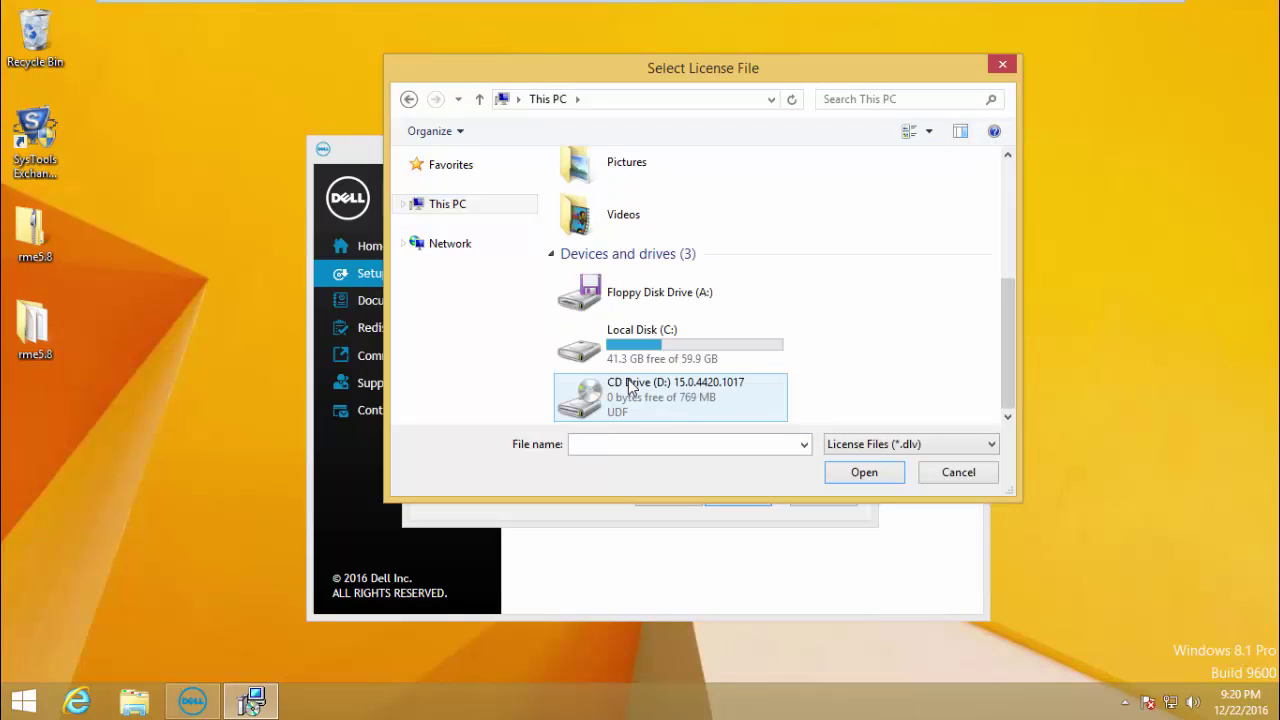
double_click(668, 329)
left_click(580, 285)
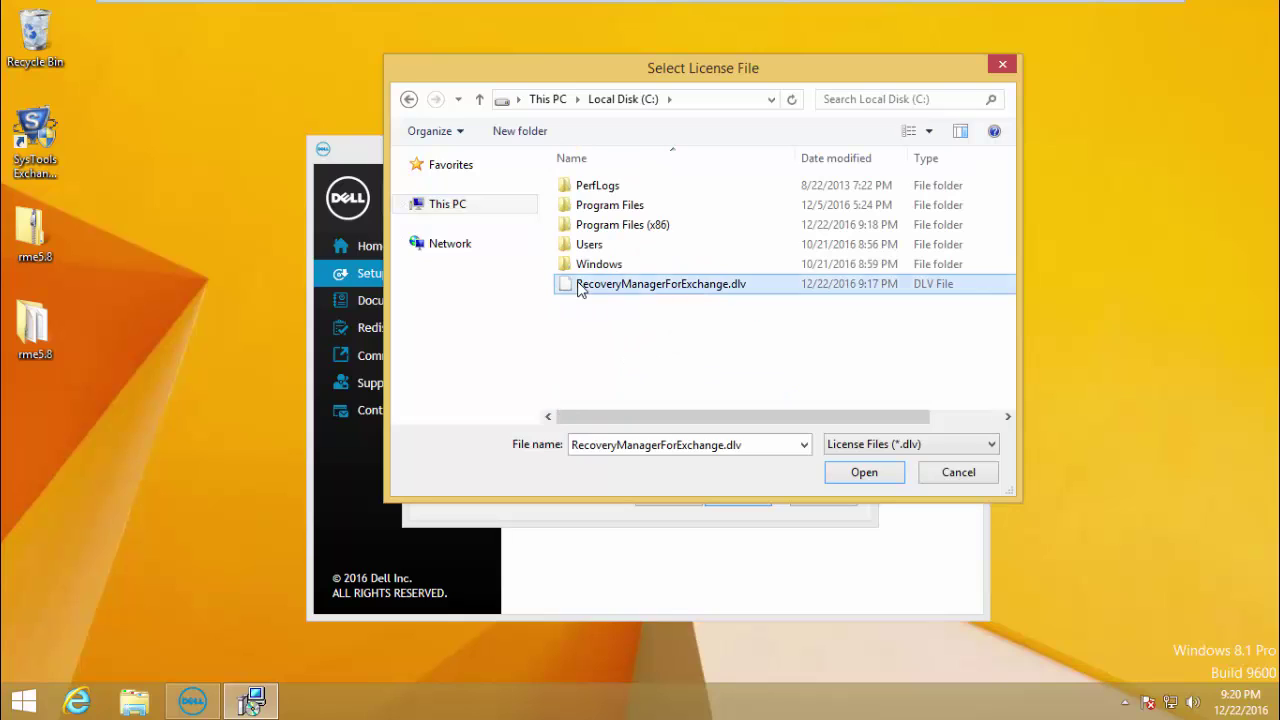
left_click(862, 474)
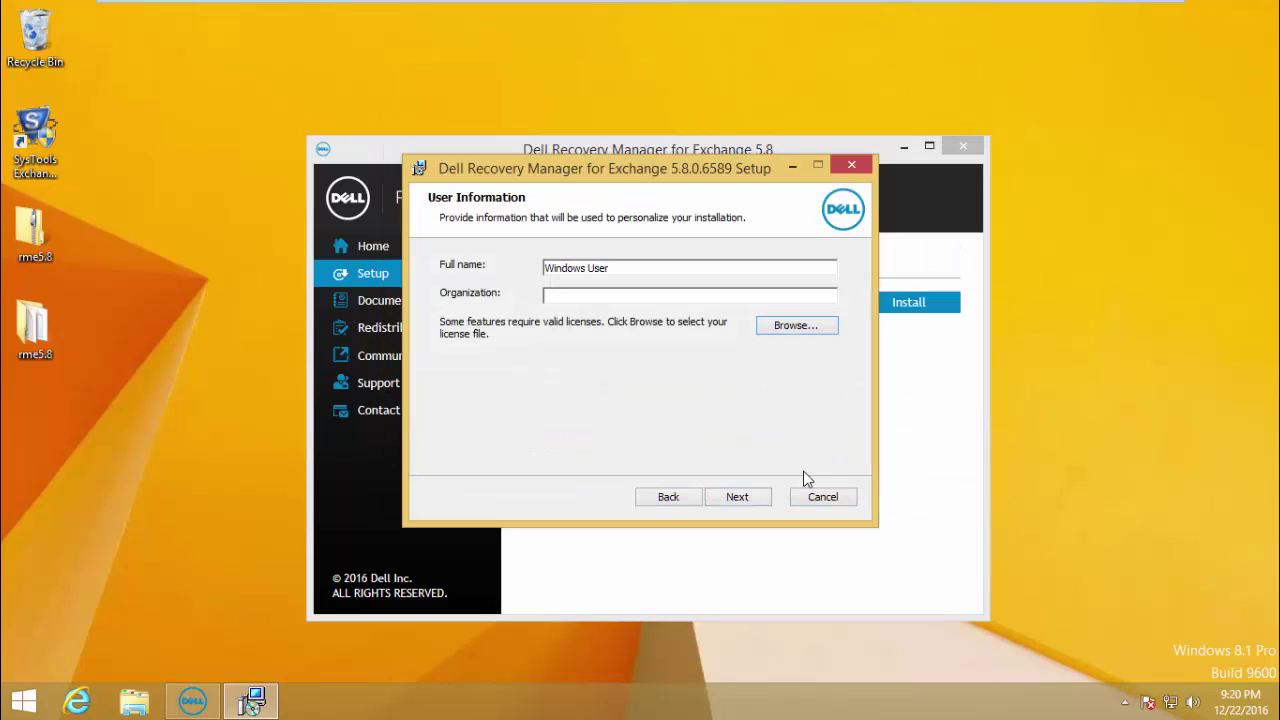
Step: Replace the full name in the user information with the user's own name and continue to the PowerShell execution policy page
left_click_drag(608, 267, 542, 268)
type("Niyas")
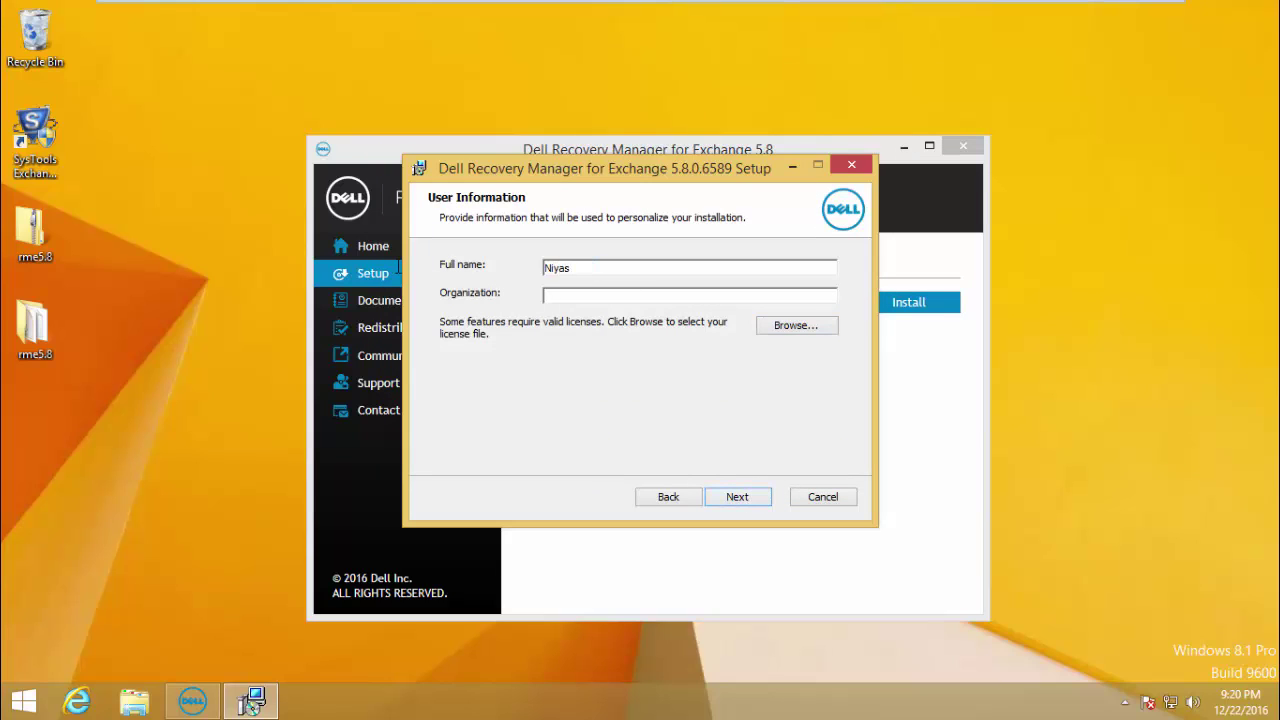
left_click(735, 494)
left_click(735, 494)
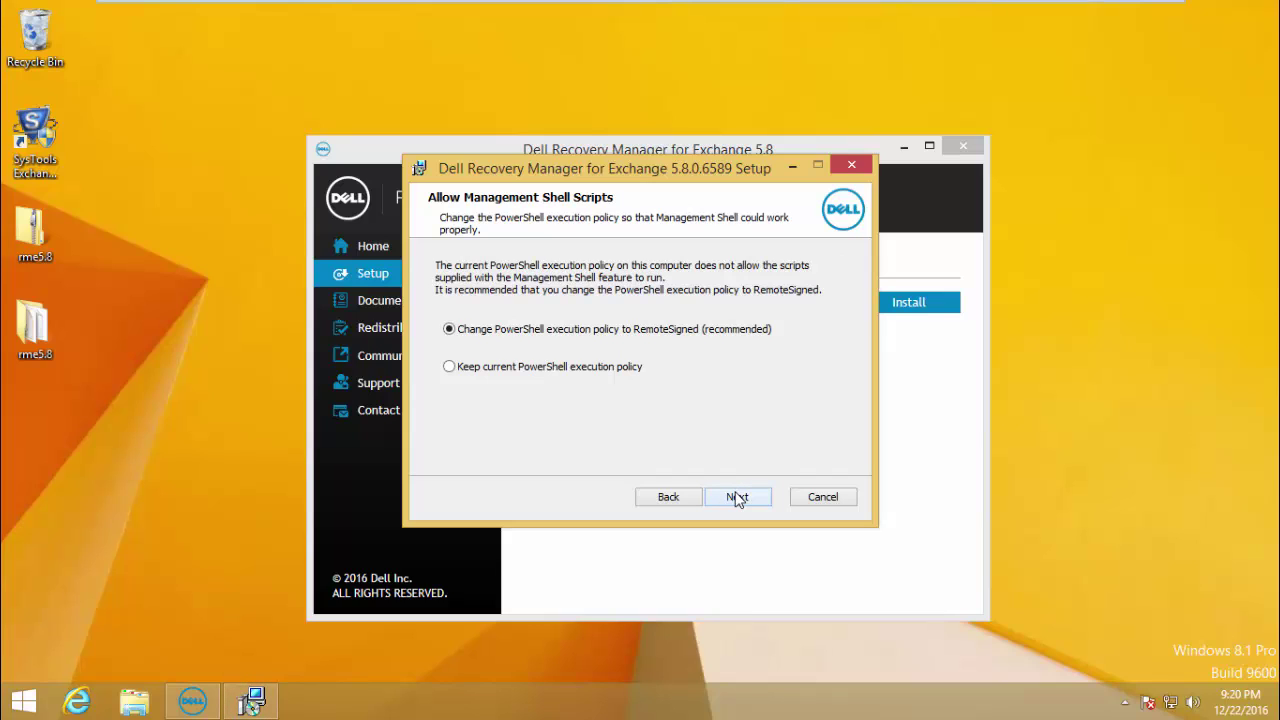
Step: Install with the PowerShell execution policy changed to RemoteSigned, and finish setup with Exchange Server database configuration enabled
left_click(737, 497)
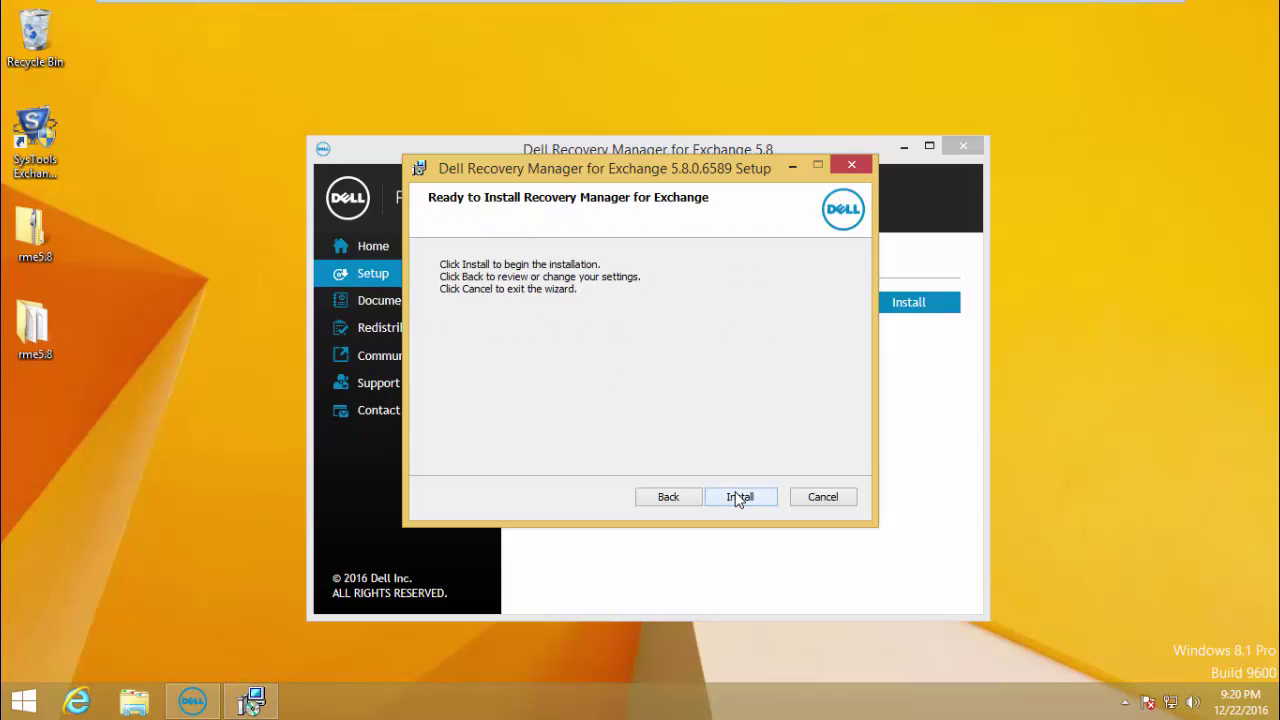
left_click(738, 497)
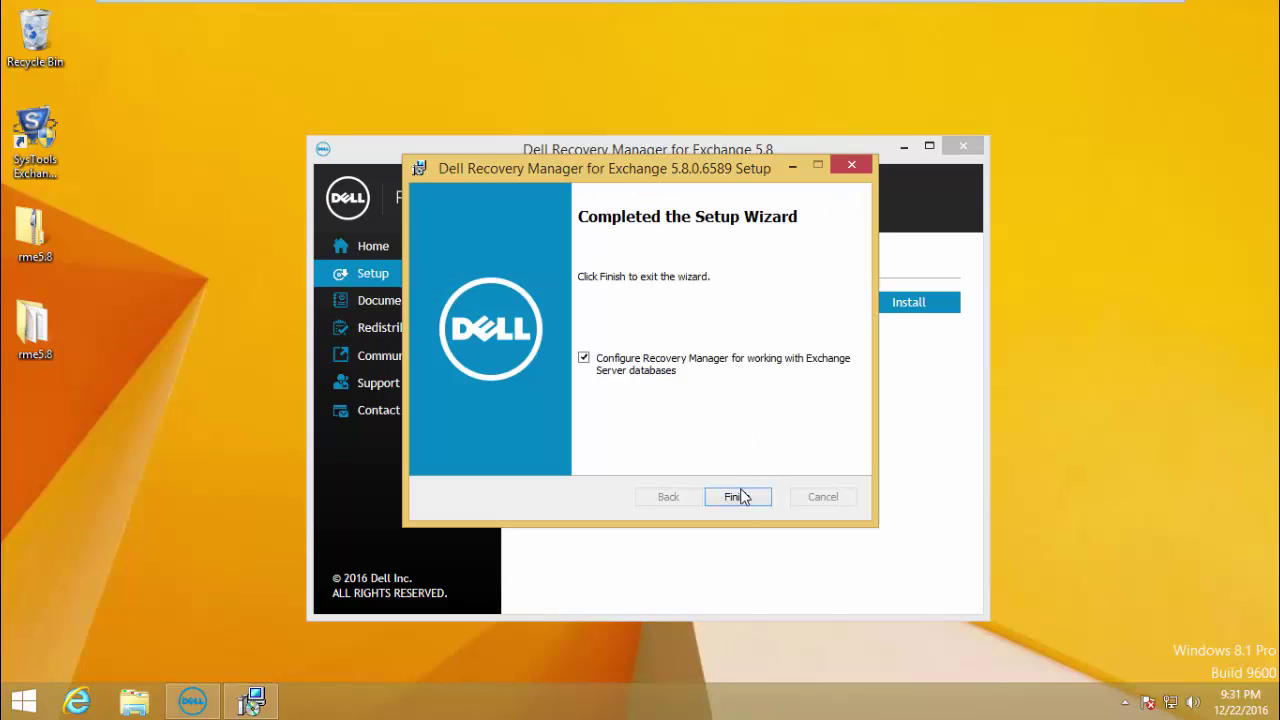
left_click(737, 497)
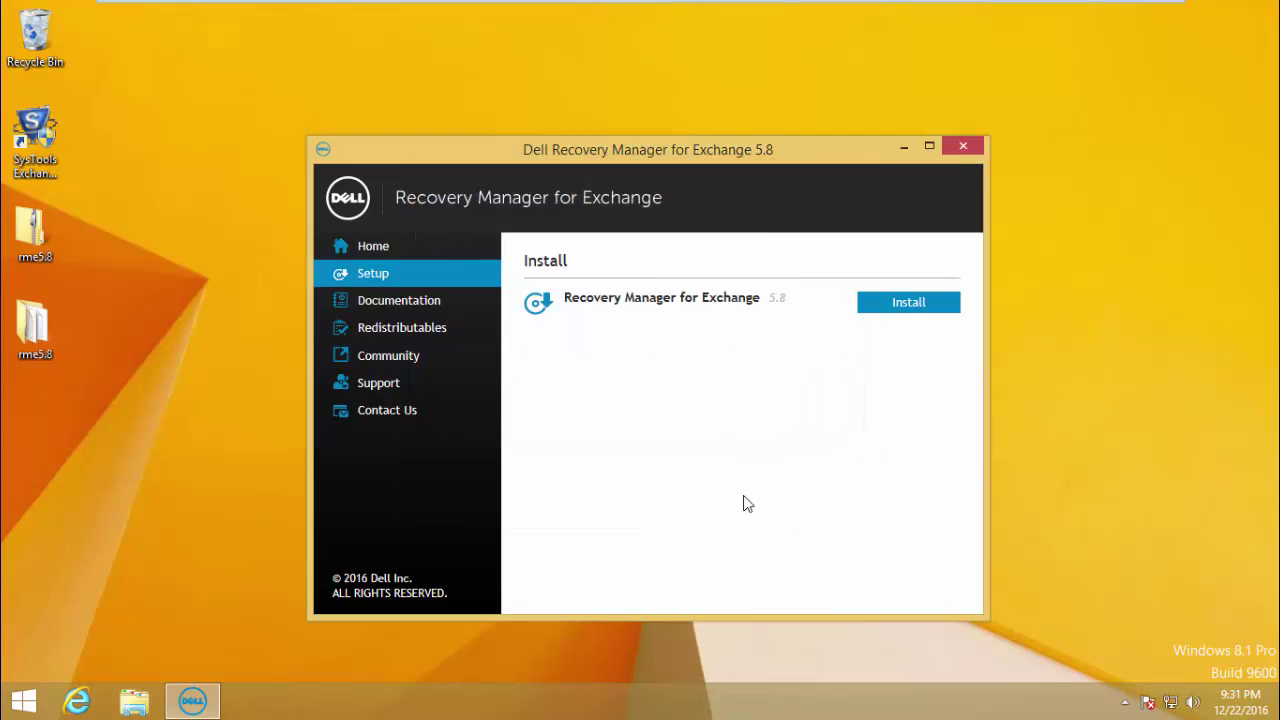